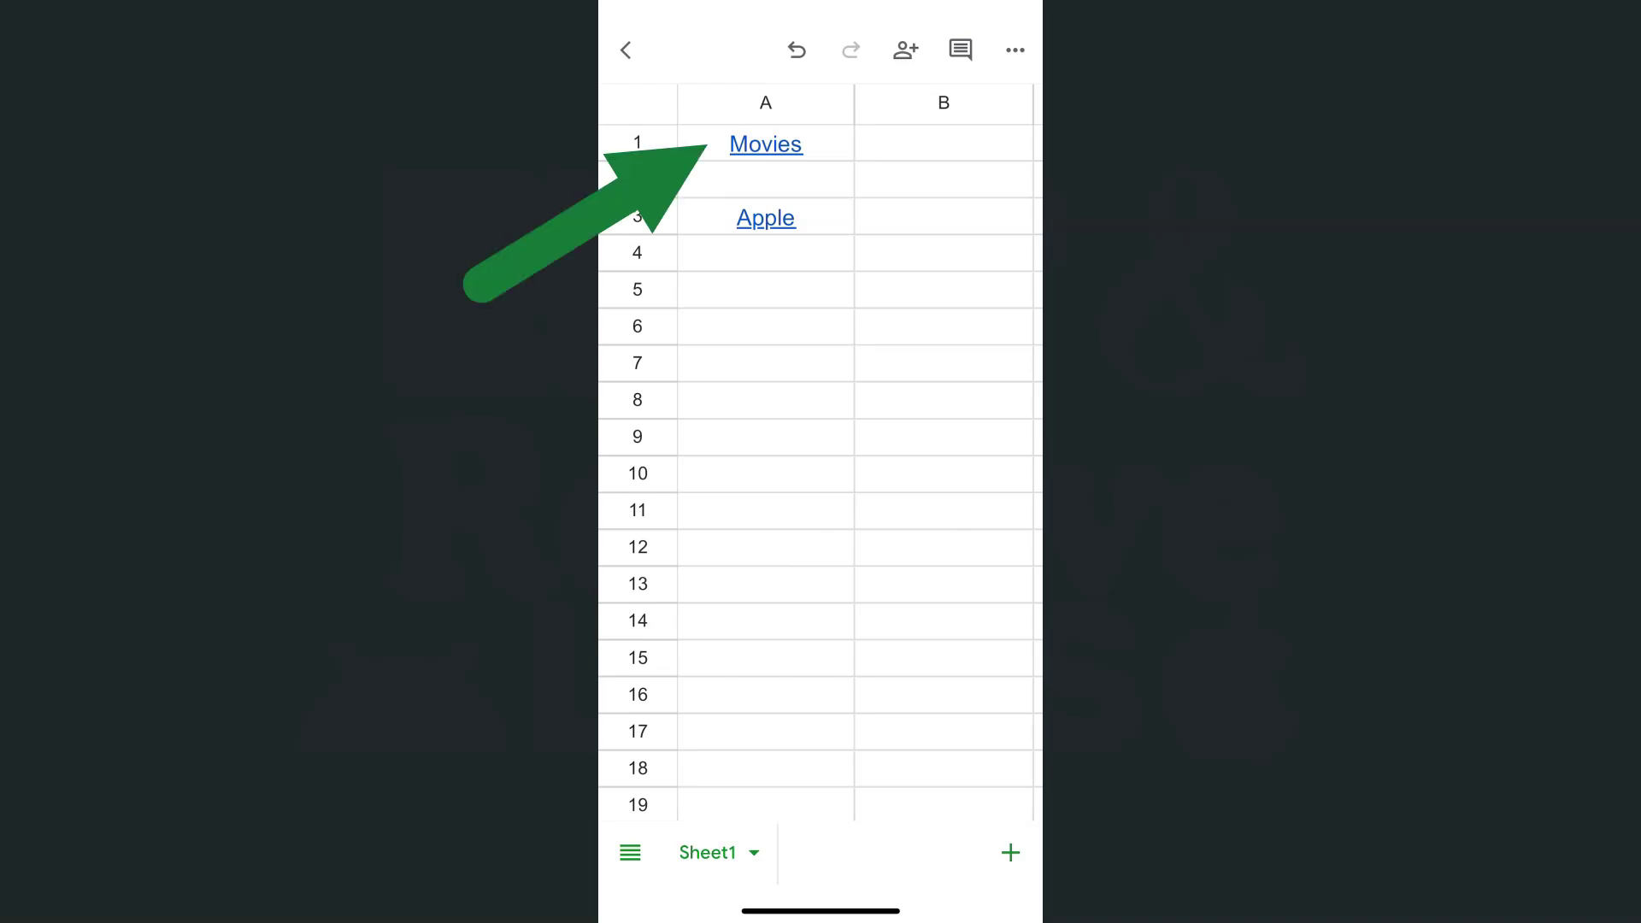
- Show the Edit link and Remove link actions for the Movies cell A1
{"action": "left_click", "coordinate": [766, 144]}
{"action": "left_click", "coordinate": [766, 144]}
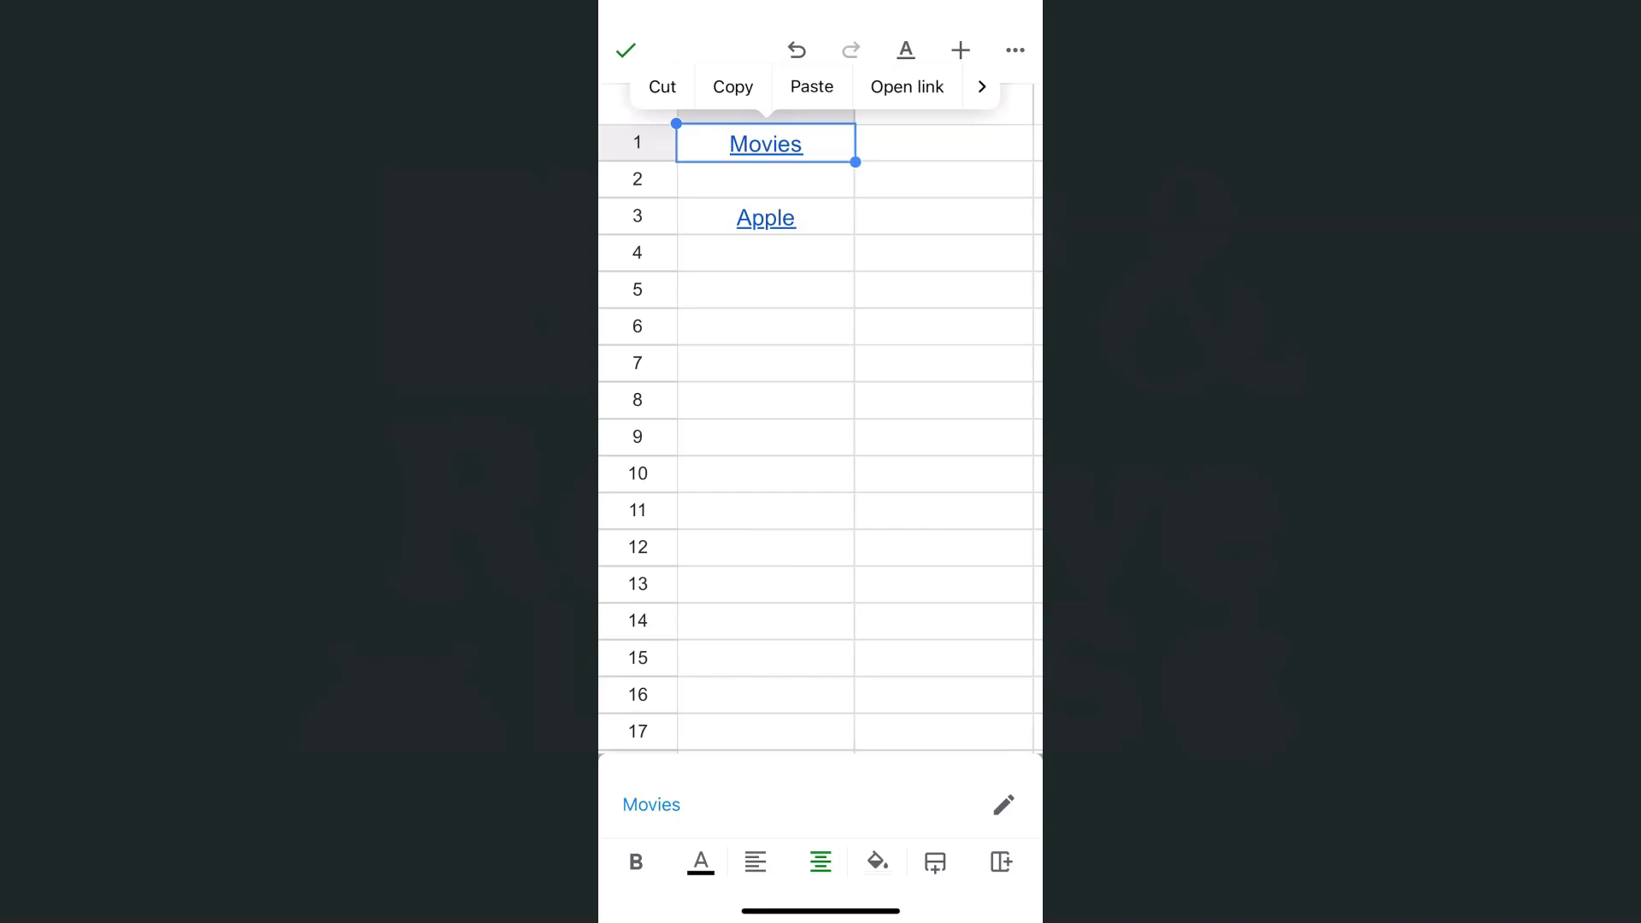
{"action": "left_click", "coordinate": [982, 86]}
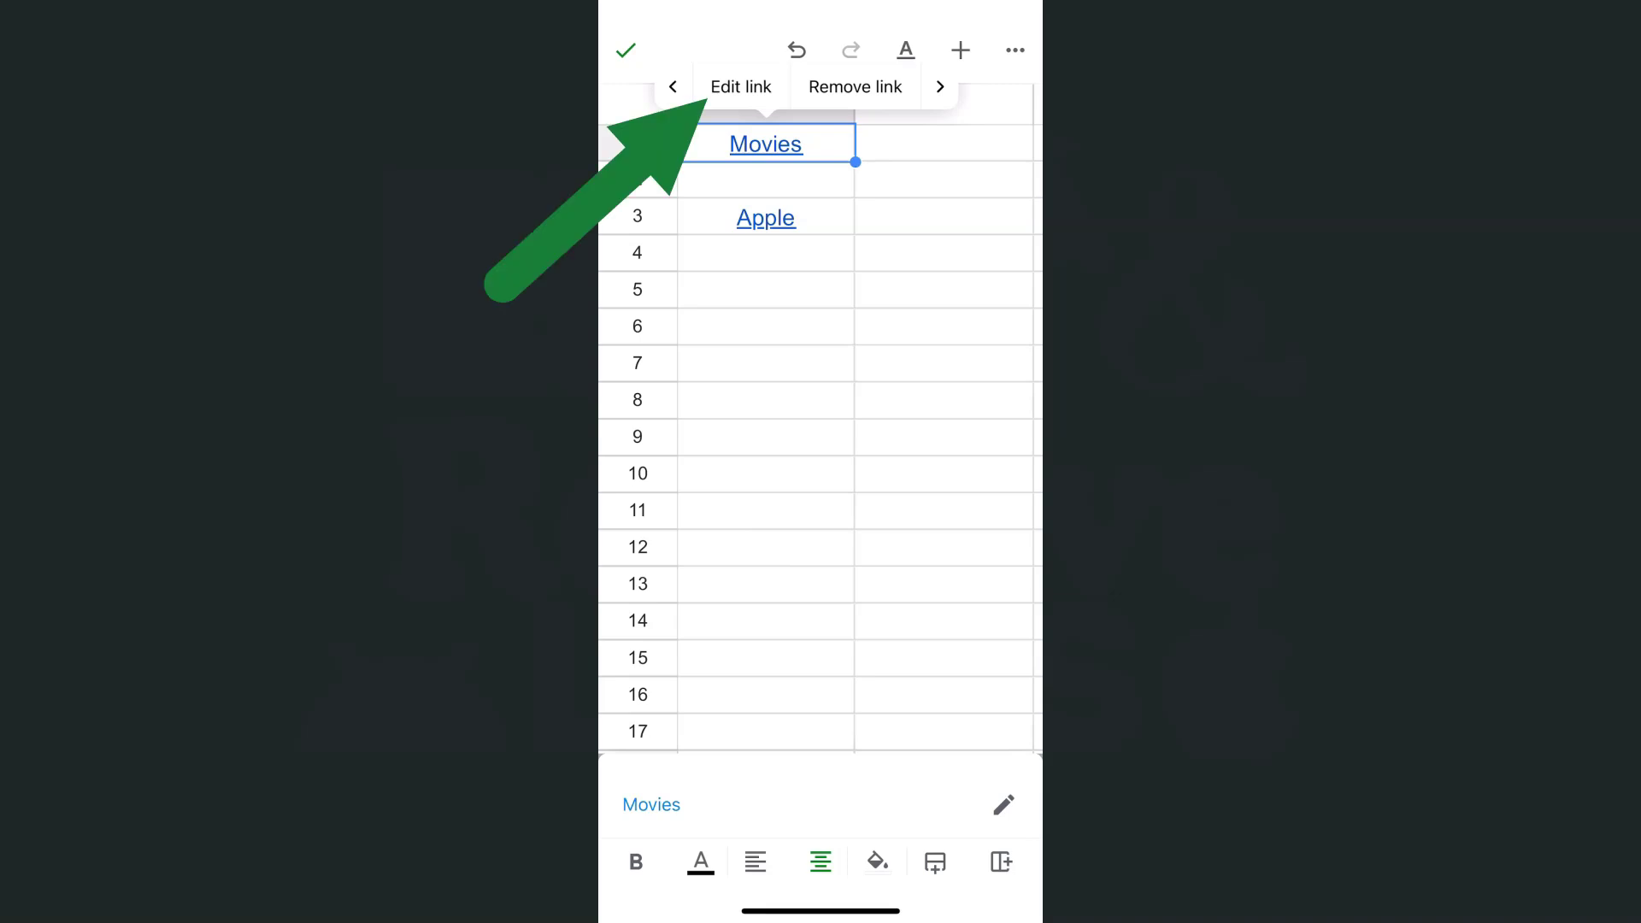
- Replace the Movies link with the merriam-webster.com/dictionary/movie URL and save it
{"action": "left_click", "coordinate": [742, 86]}
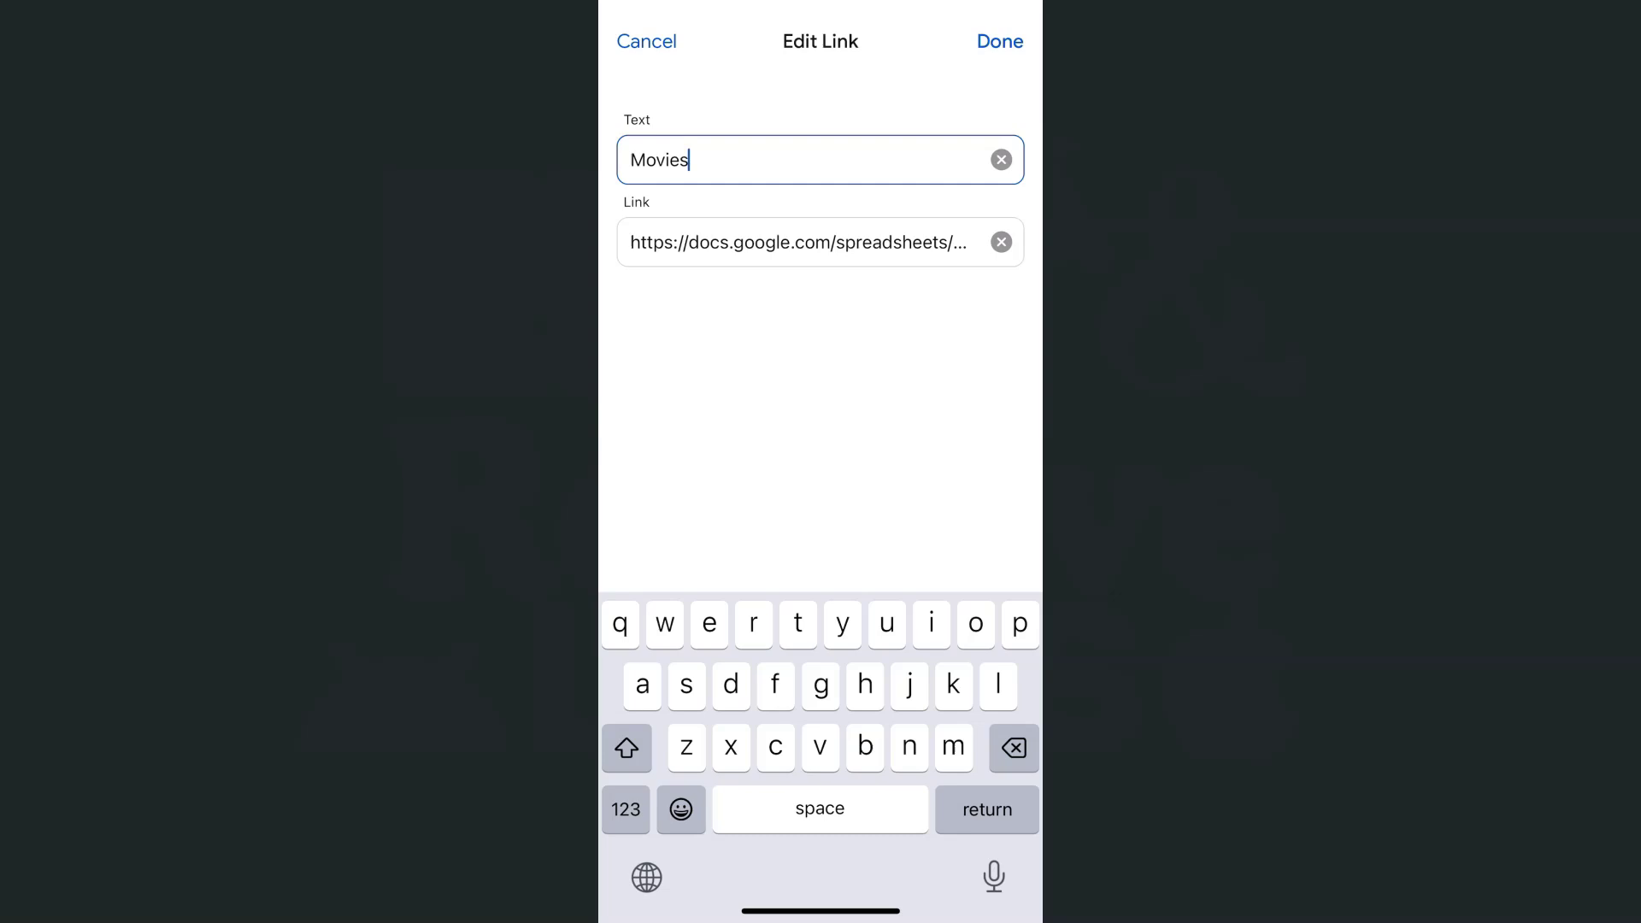
{"action": "left_click", "coordinate": [1001, 242]}
{"action": "left_click", "coordinate": [821, 241]}
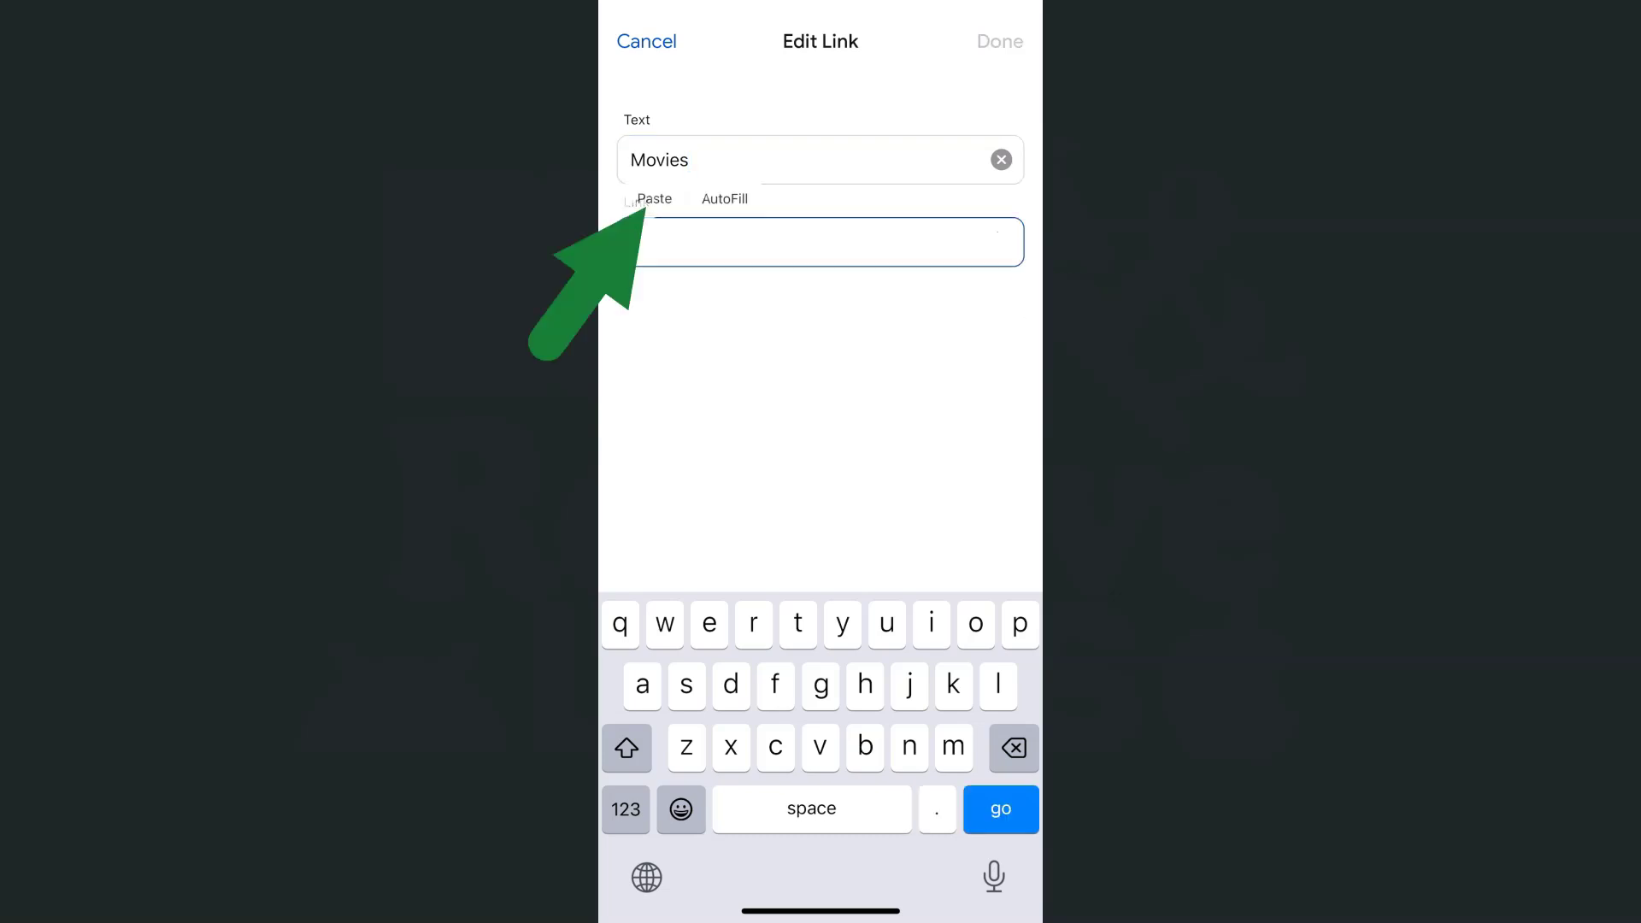
{"action": "left_click", "coordinate": [653, 195]}
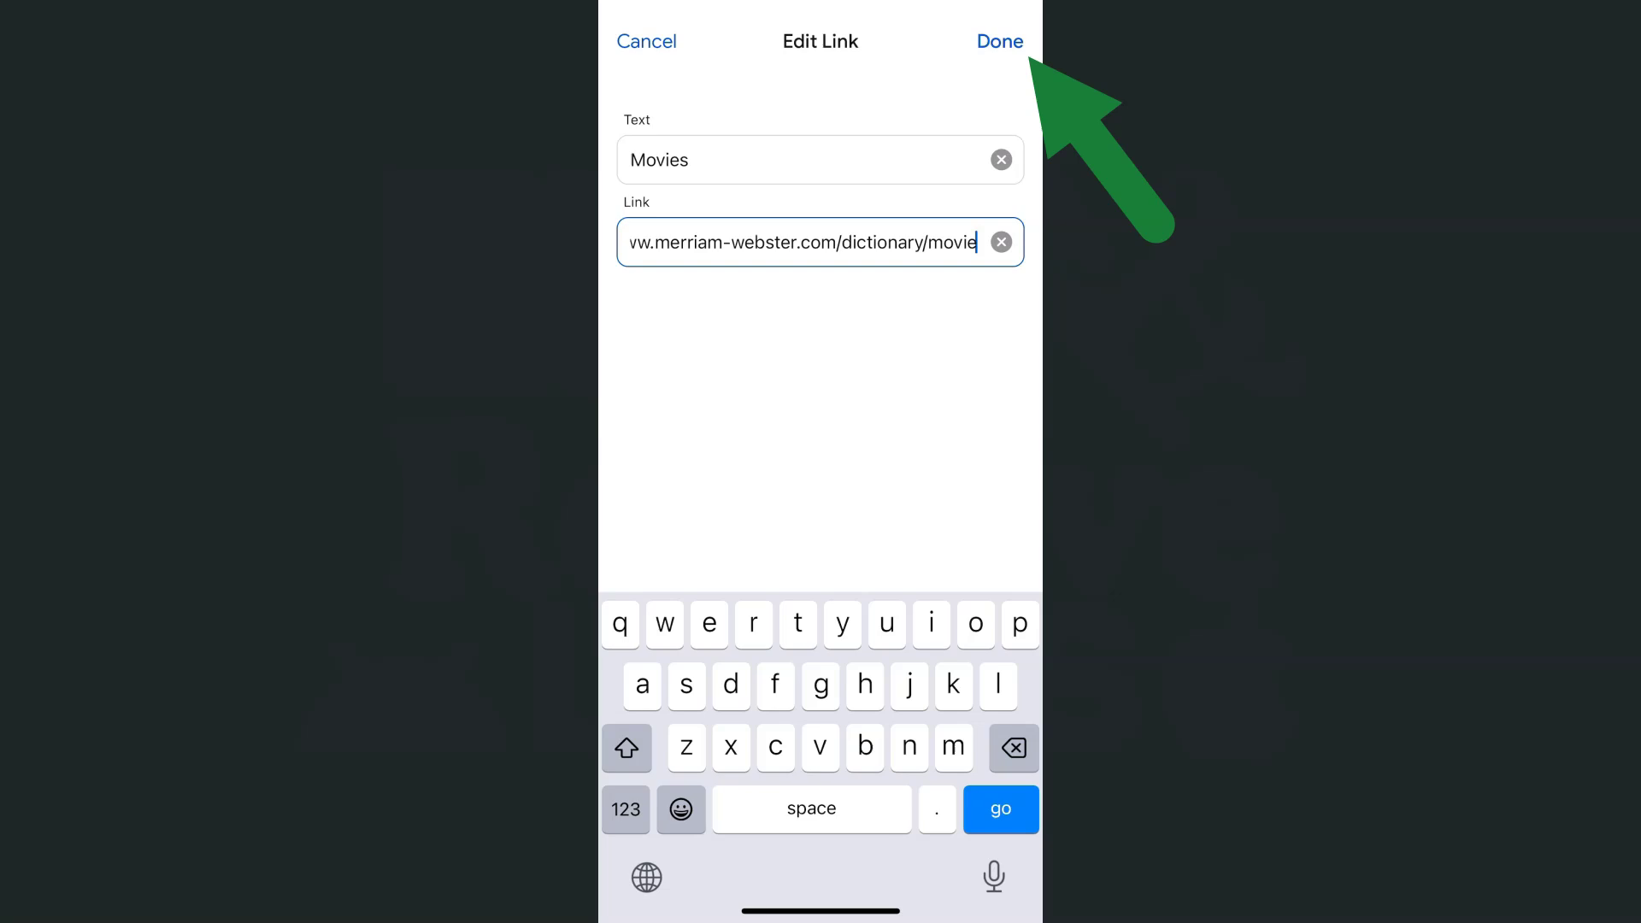
{"action": "left_click", "coordinate": [1000, 41]}
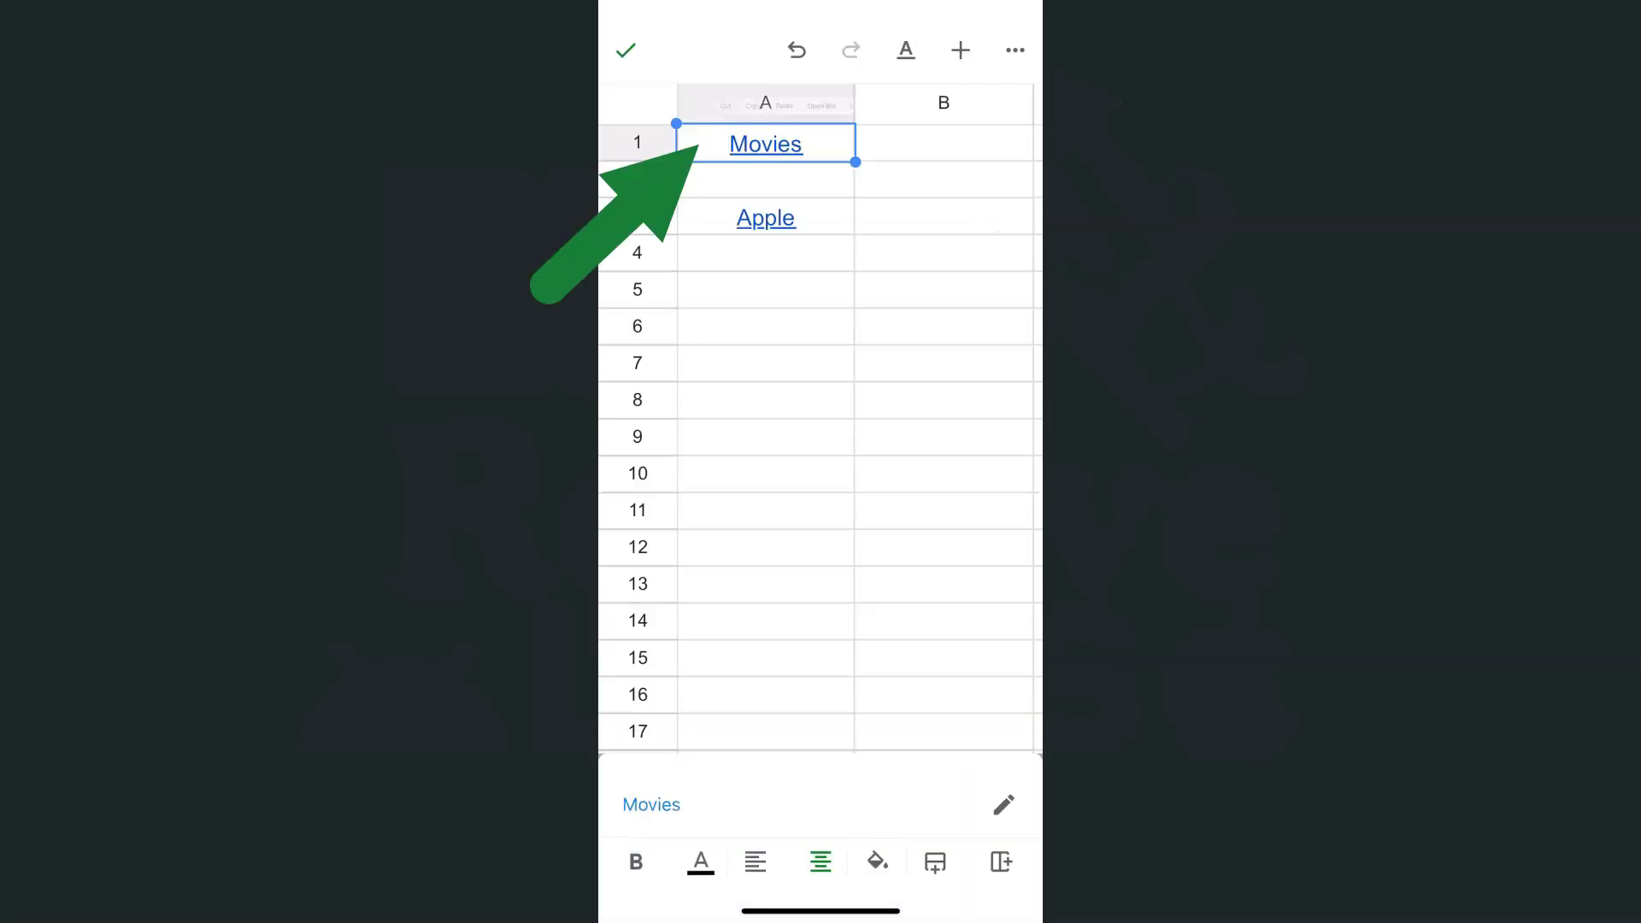
{"action": "left_click", "coordinate": [766, 144]}
{"action": "left_click", "coordinate": [906, 85]}
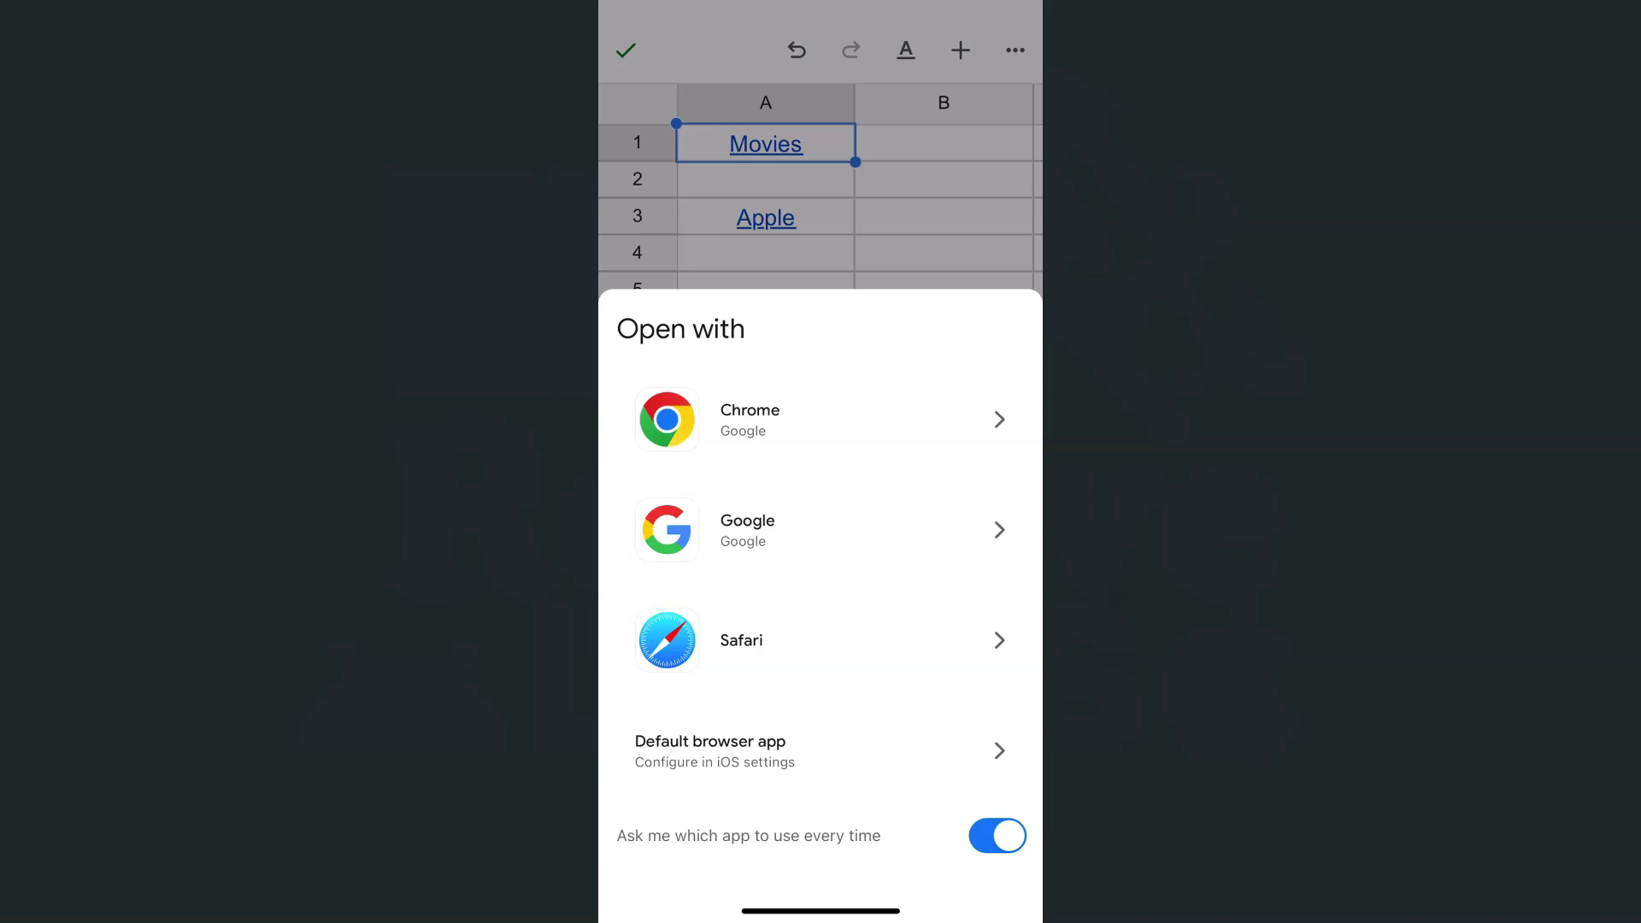
{"action": "left_click", "coordinate": [821, 141]}
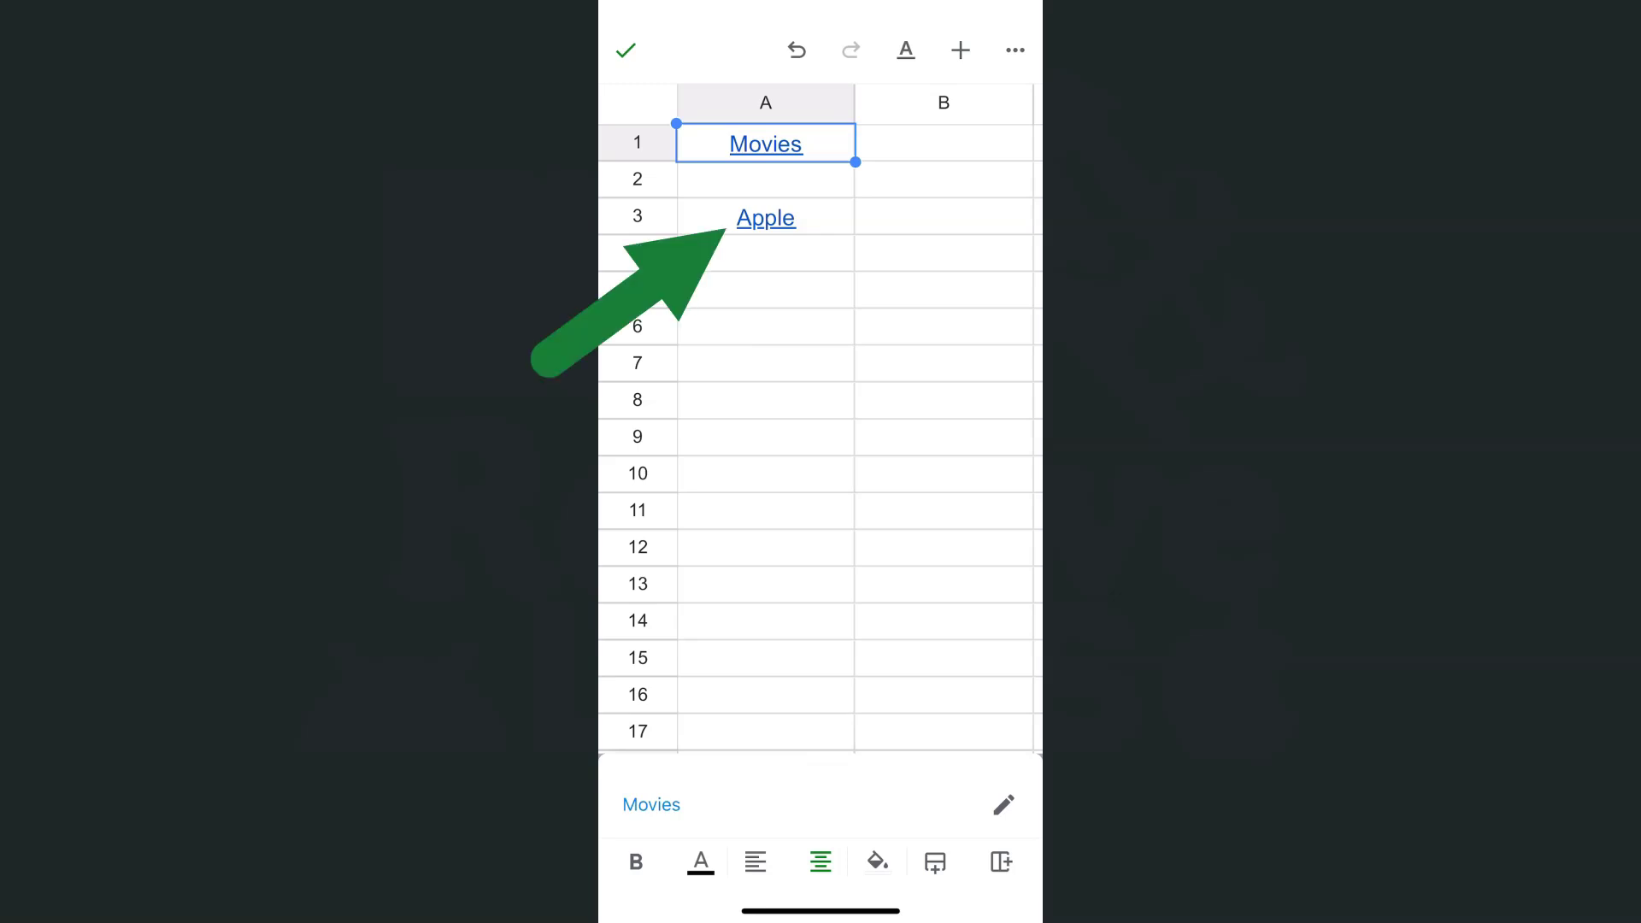
- Remove the link from the Apple cell A3, leaving plain text
{"action": "left_click", "coordinate": [765, 216]}
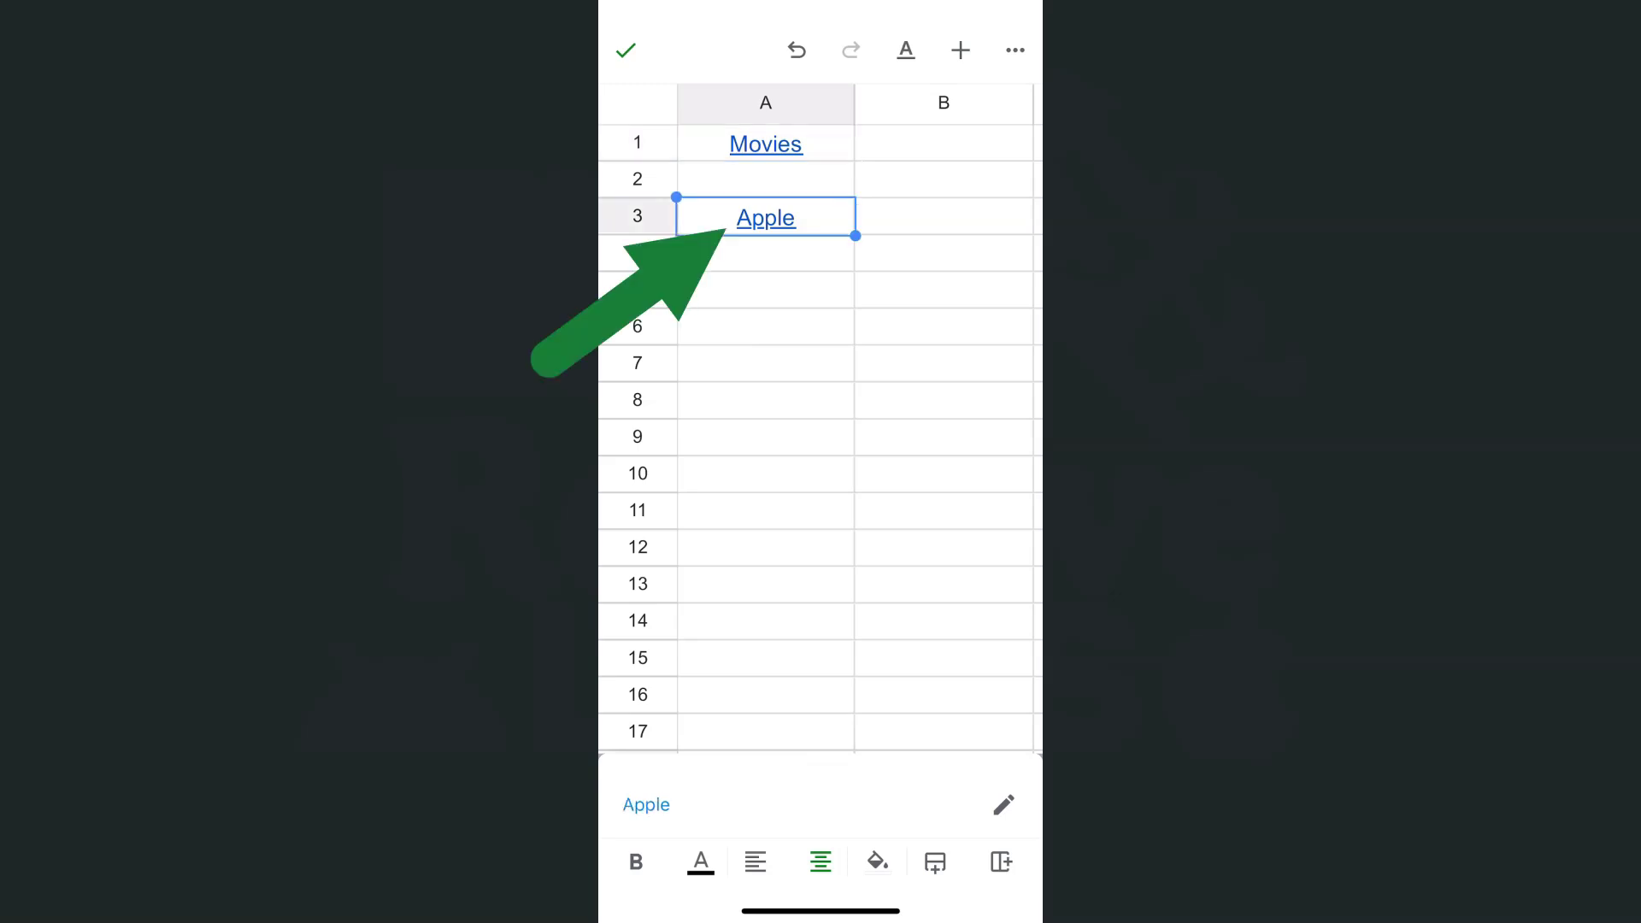
{"action": "left_click", "coordinate": [765, 217]}
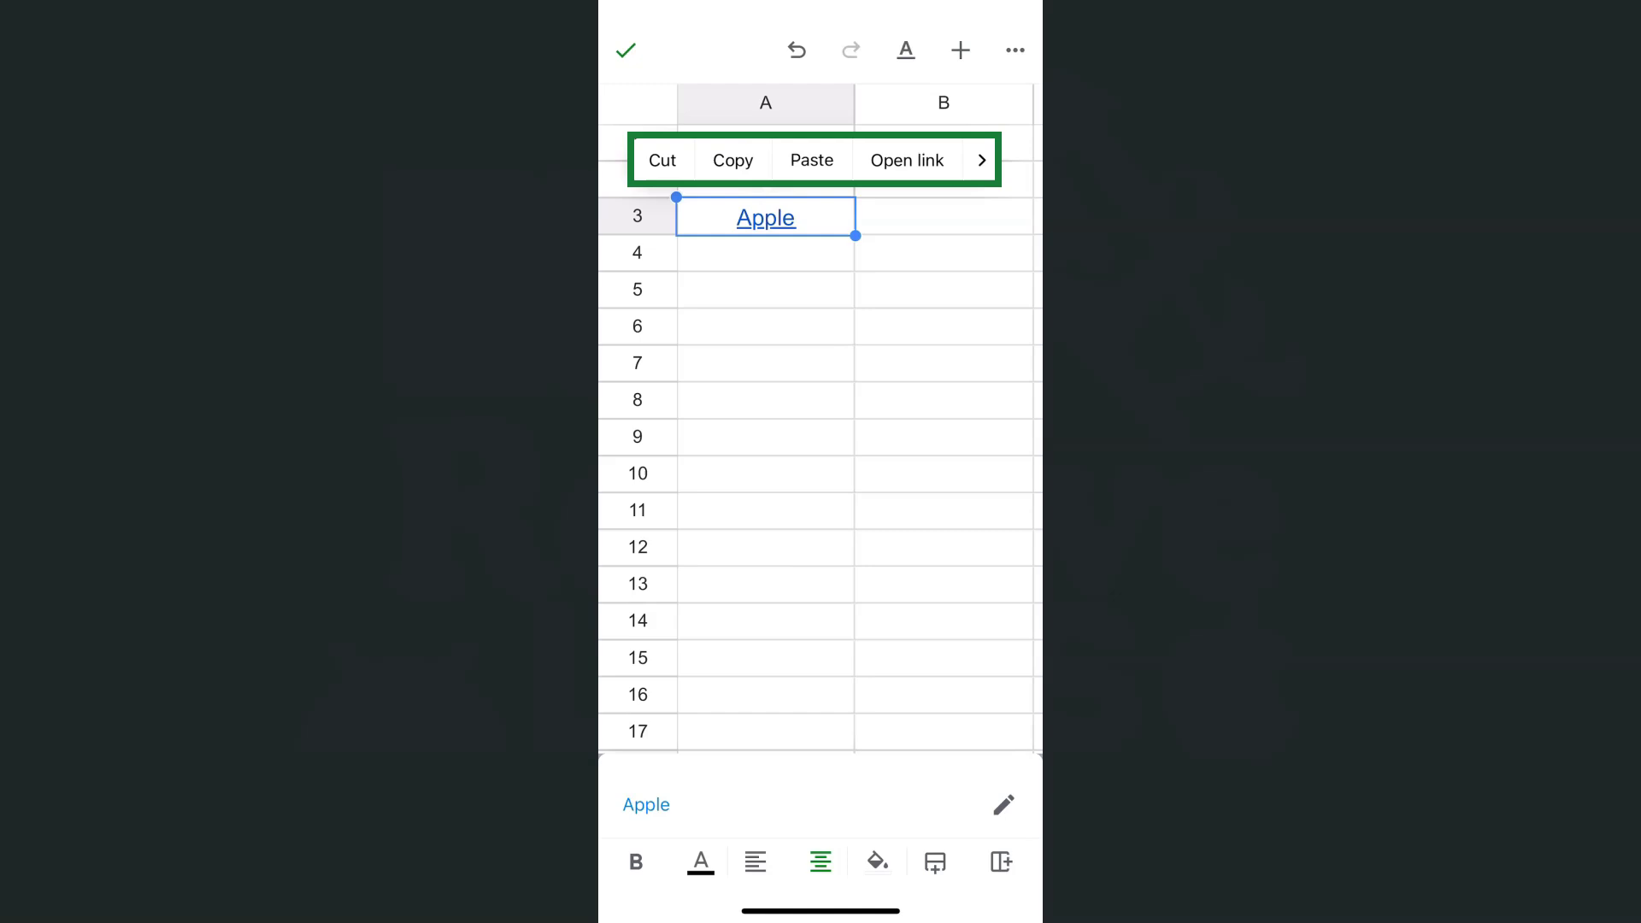
{"action": "left_click", "coordinate": [981, 160]}
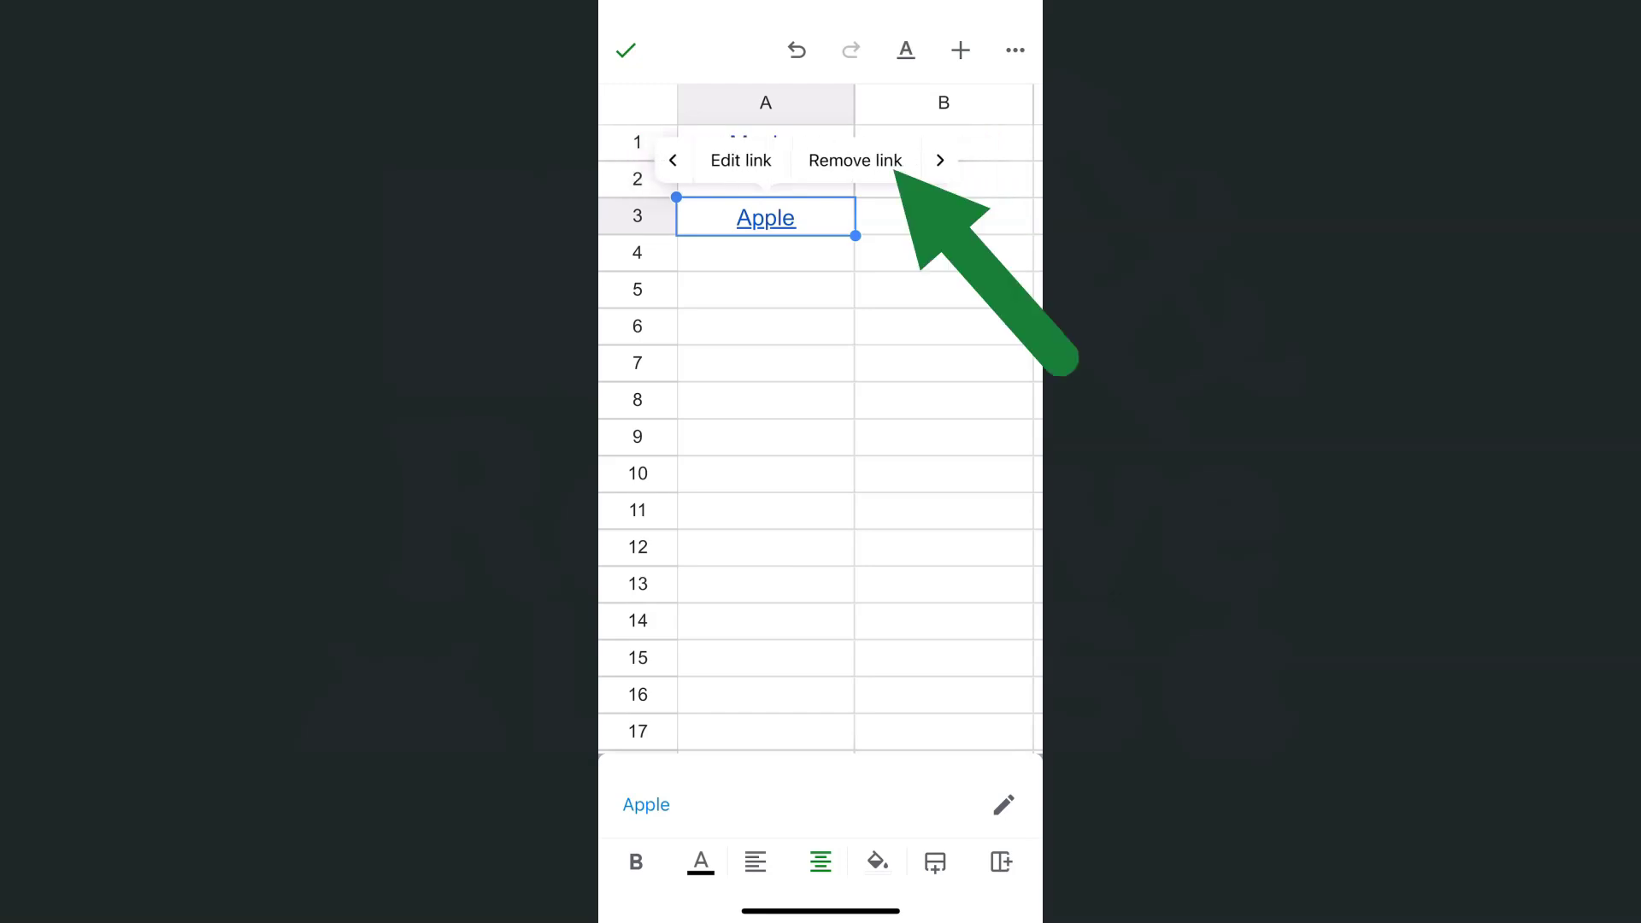
{"action": "left_click", "coordinate": [855, 160]}
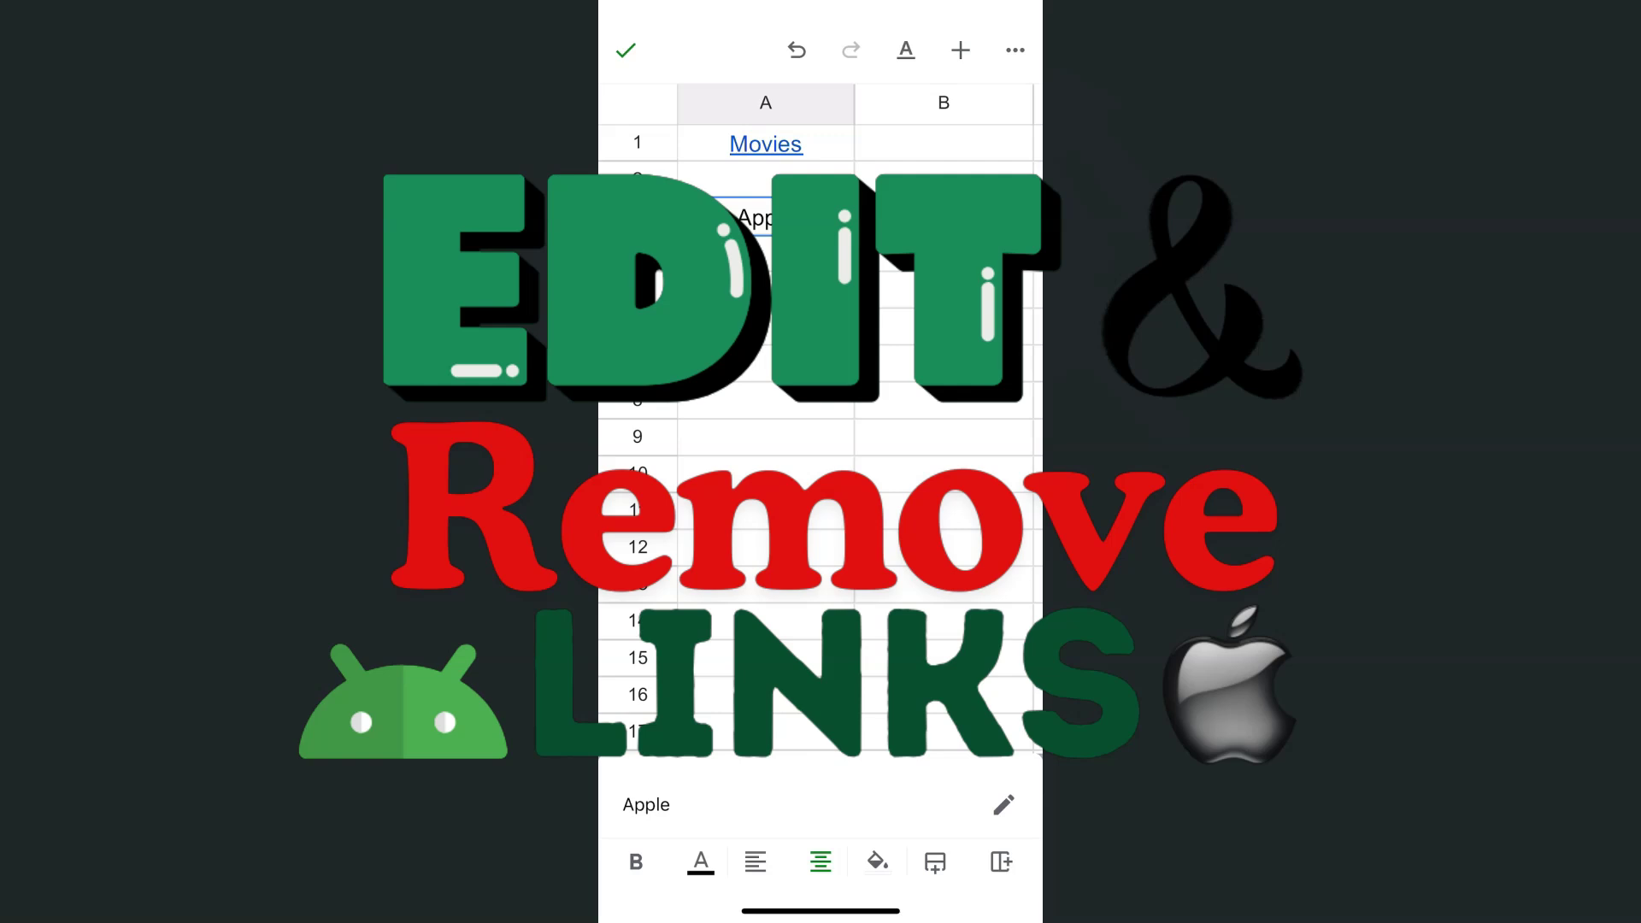
- Exit edit mode with the top-left checkmark to return to Sheet1's normal view
{"action": "left_click", "coordinate": [625, 50]}
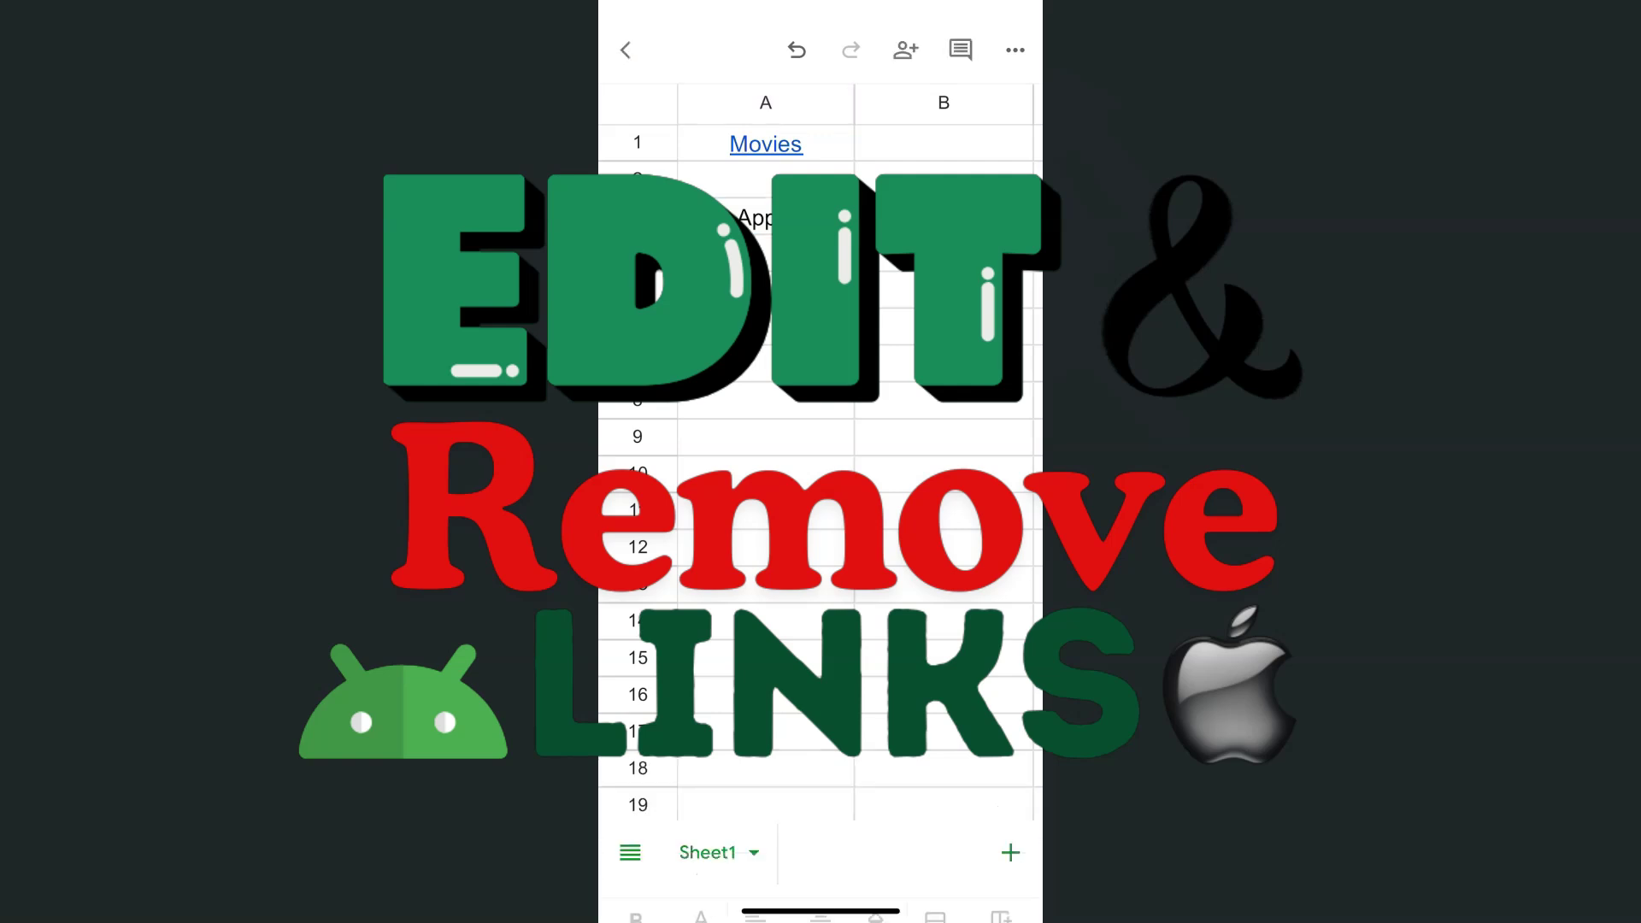